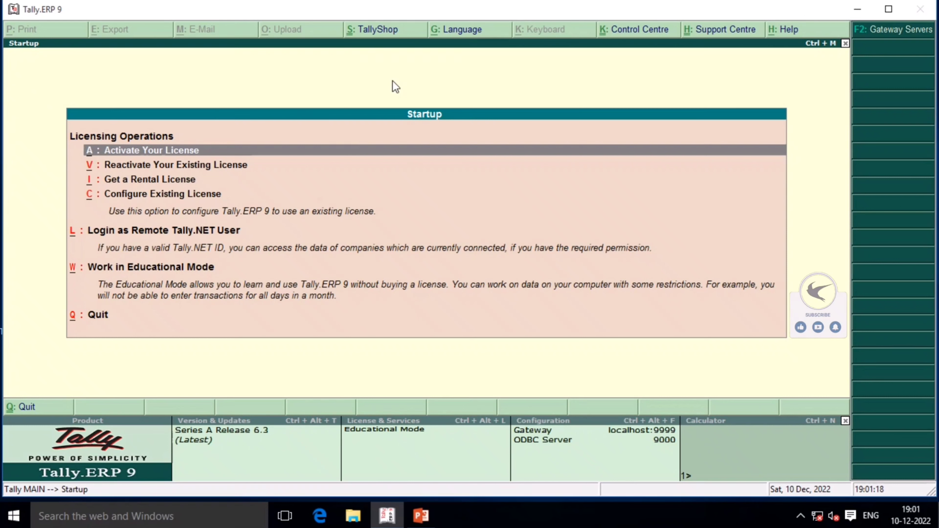
Choose Work in Educational Mode from the startup licensing options to reach Gateway of Tally
key(Down)
key(Down)
key(Down)
key(Down)
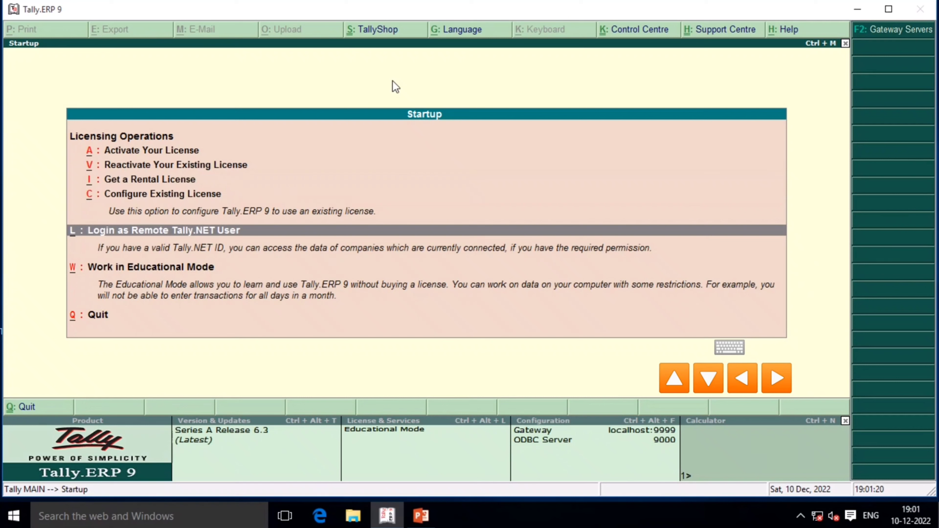
key(Up)
key(Down)
key(Up)
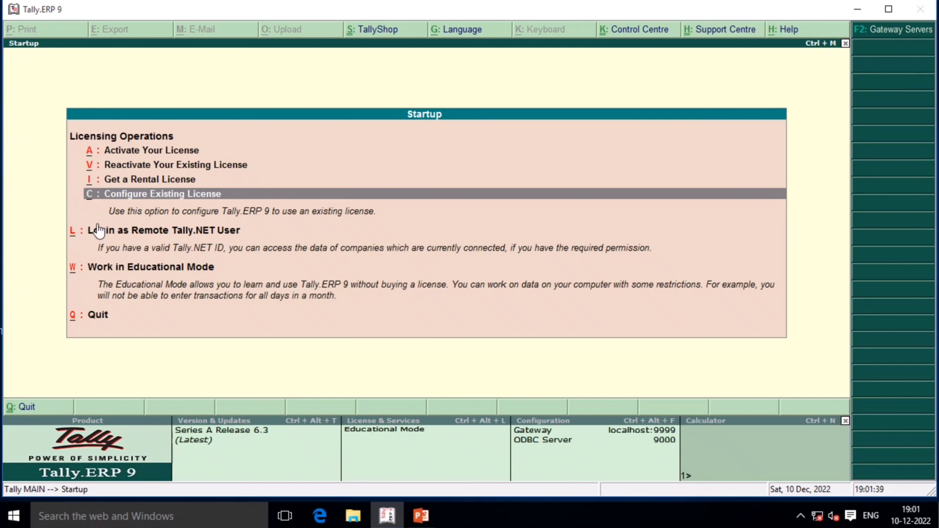
key(Down)
key(Down)
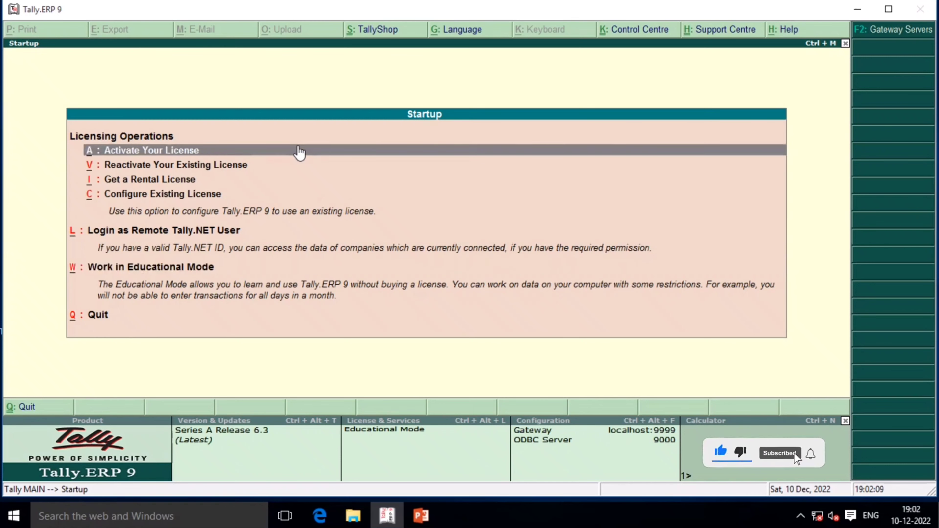
key(w)
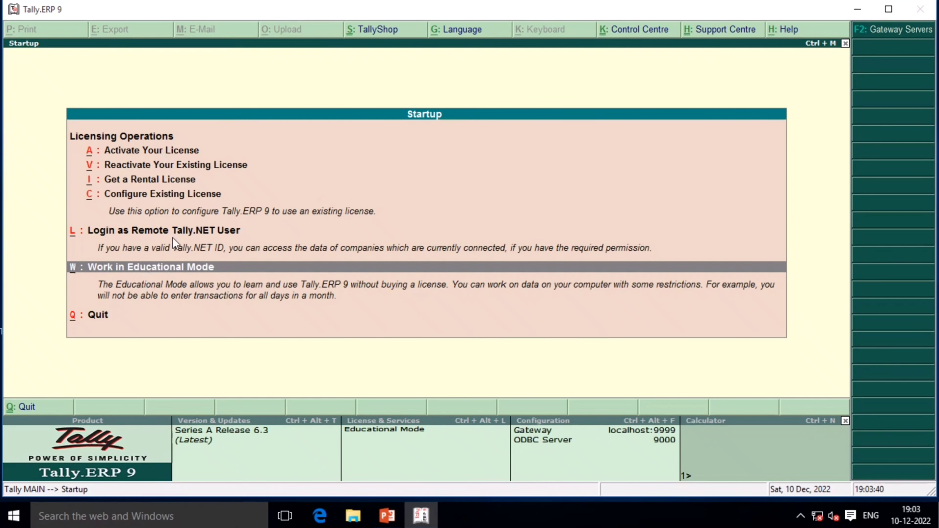
key(Return)
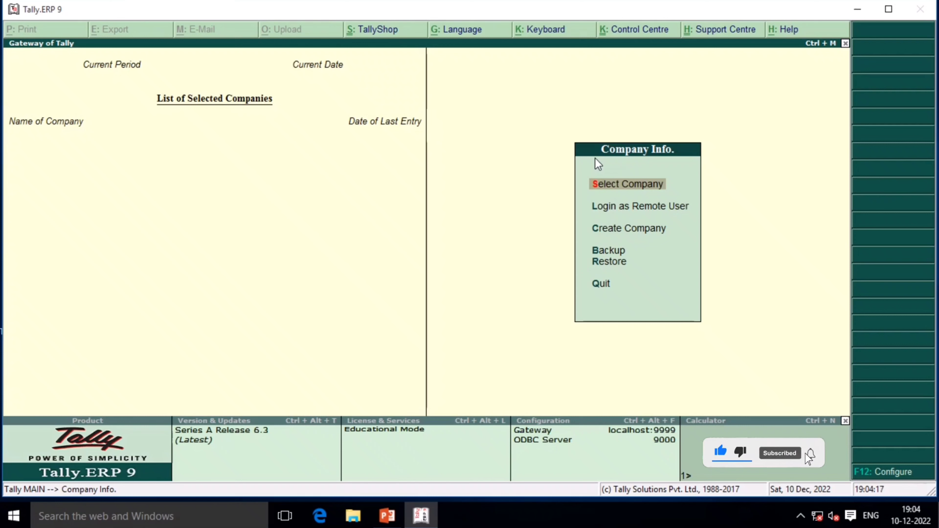
key(Down)
key(Down)
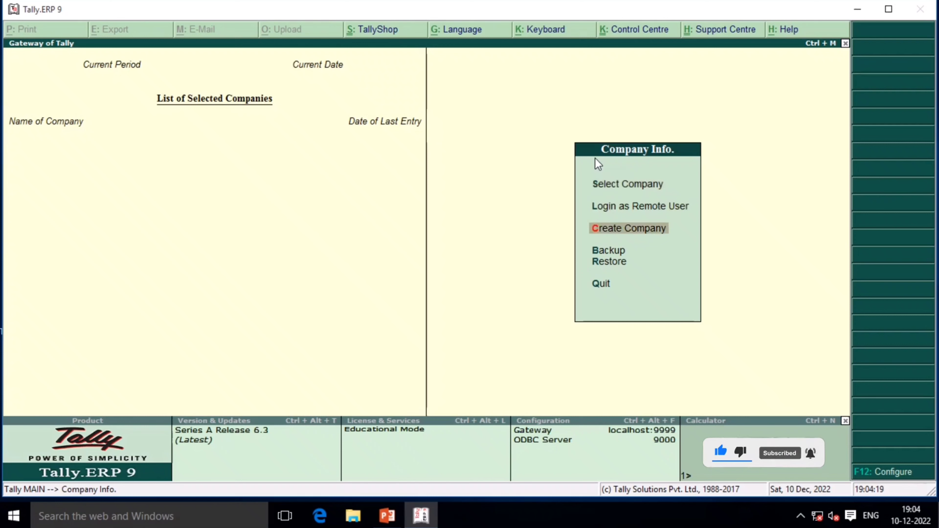
key(Up)
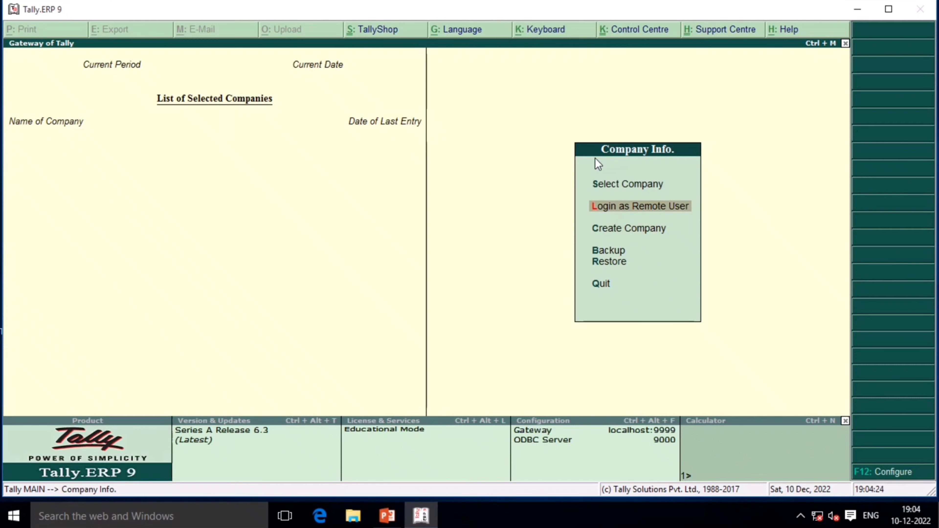
key(Down)
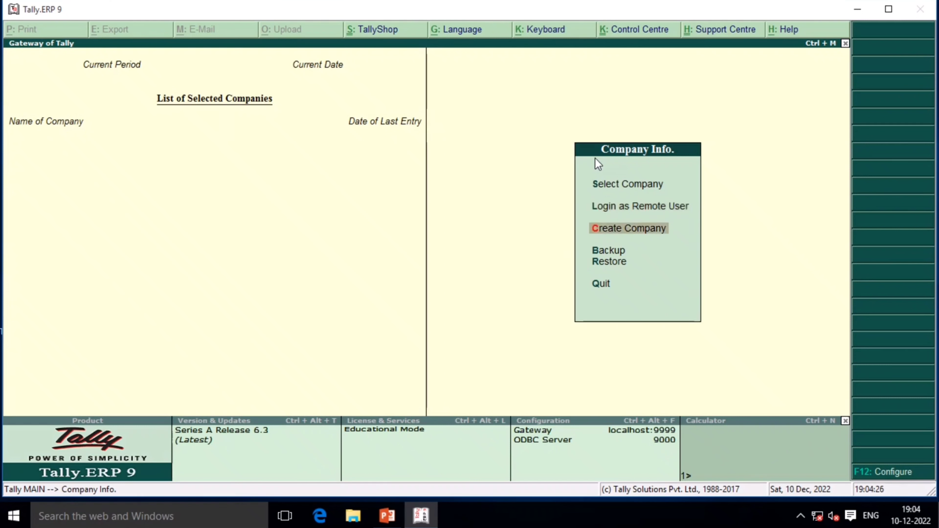
key(Up)
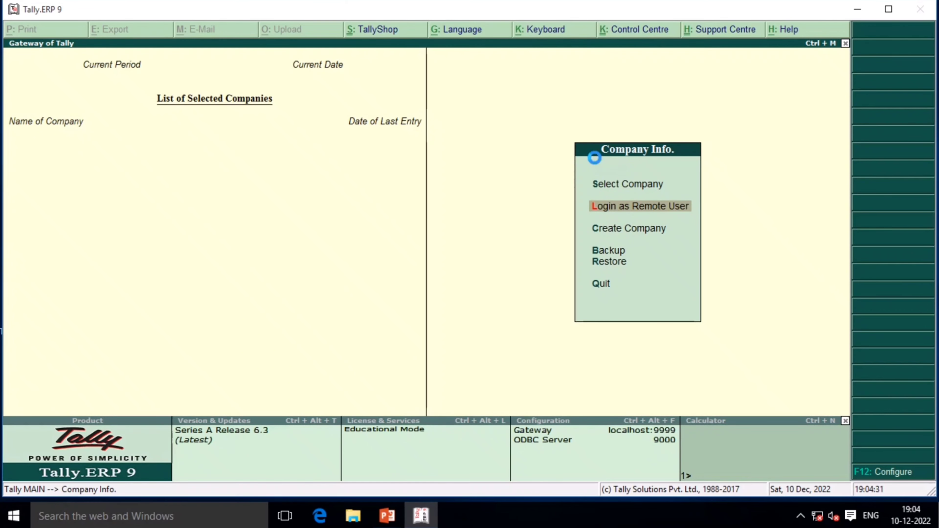
key(c)
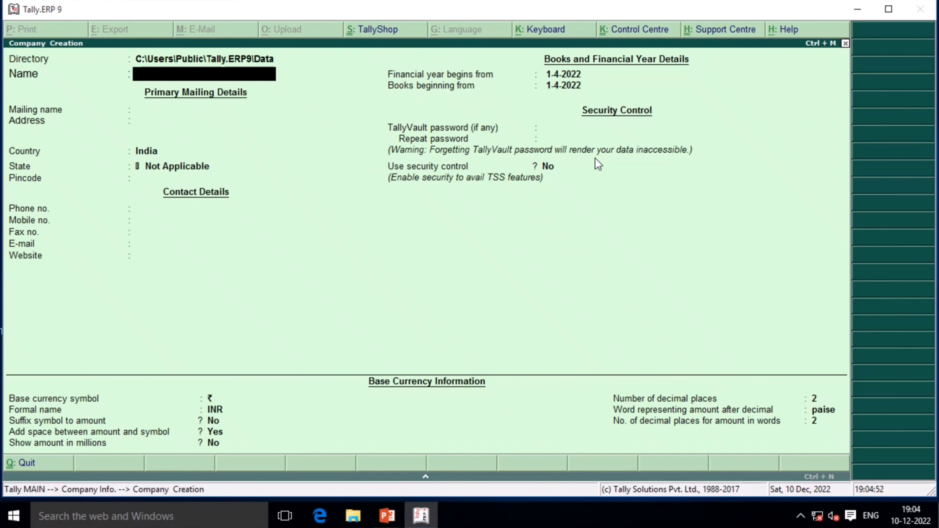
key(Escape)
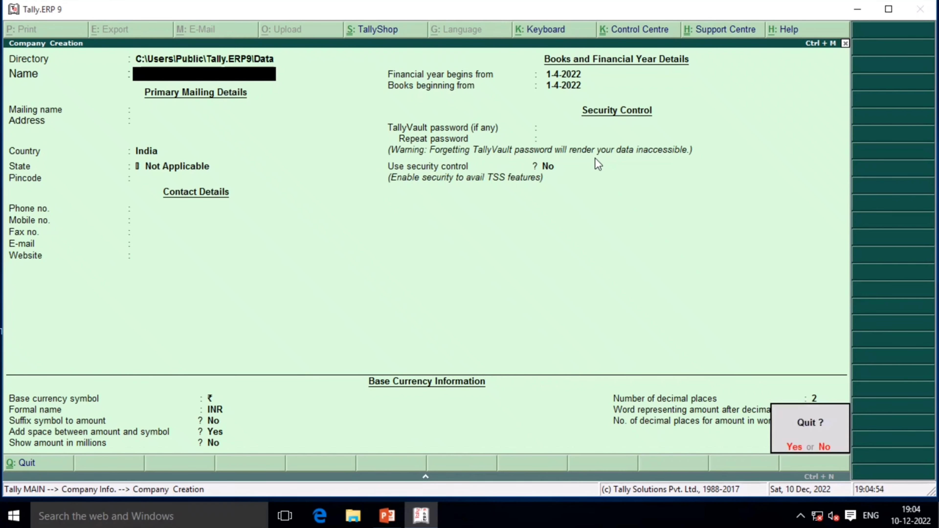
key(y)
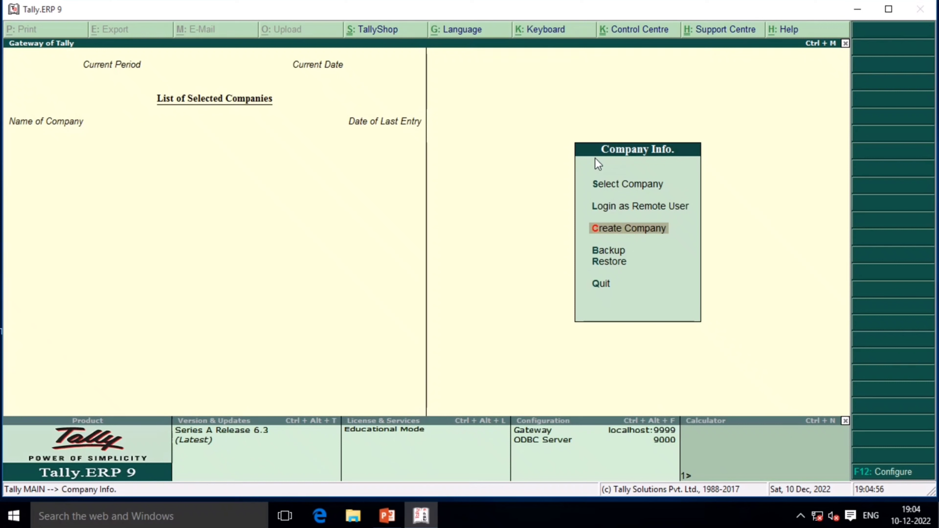
key(Up)
key(Up)
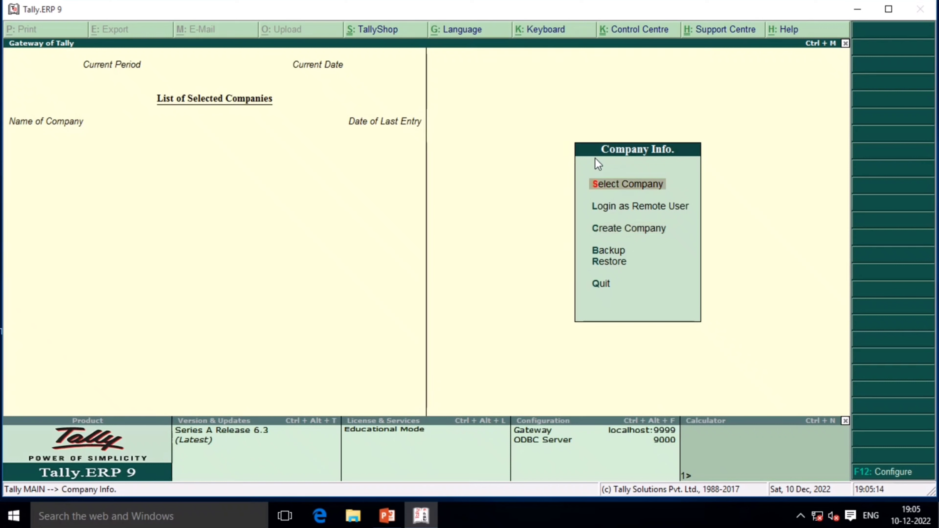
key(Down)
key(Down)
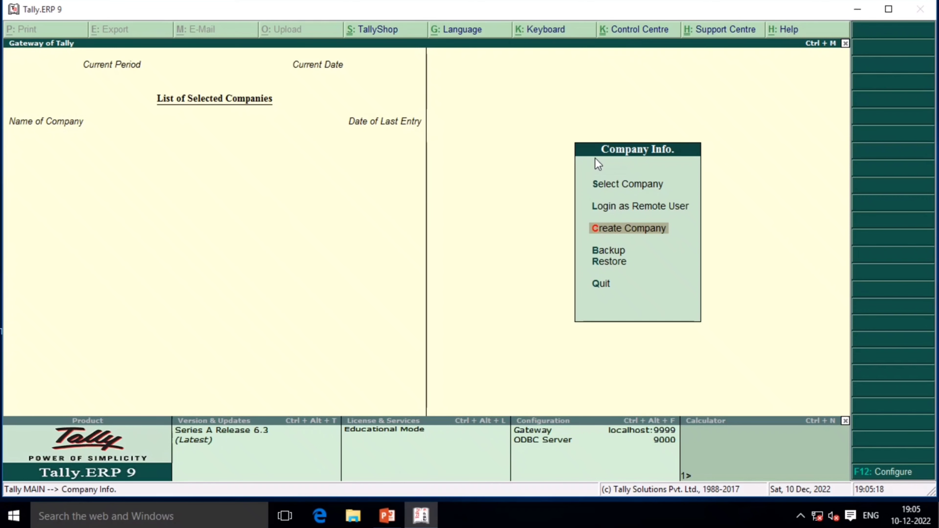
Name the new company Computeros Pvt. Ltd, keep the same mailing name, and enter address Mumbai
key(Return)
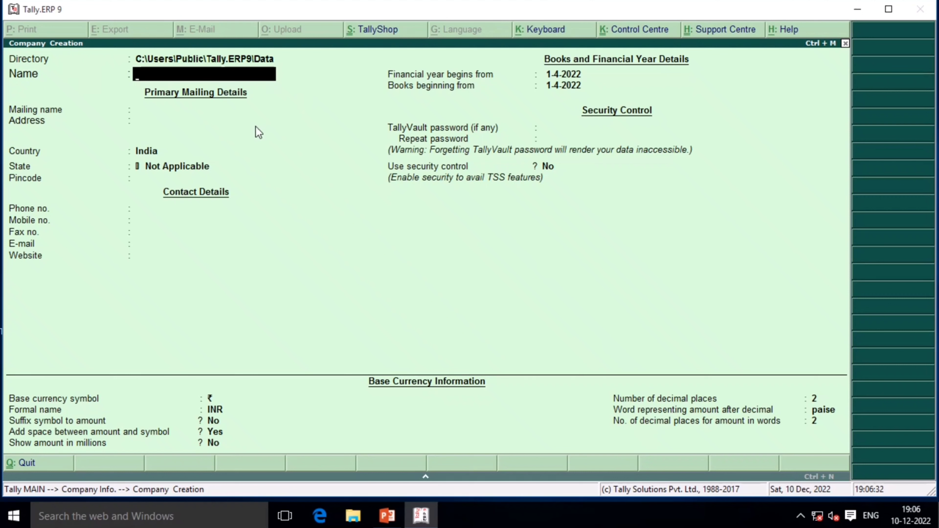
text(Computeros Pv)
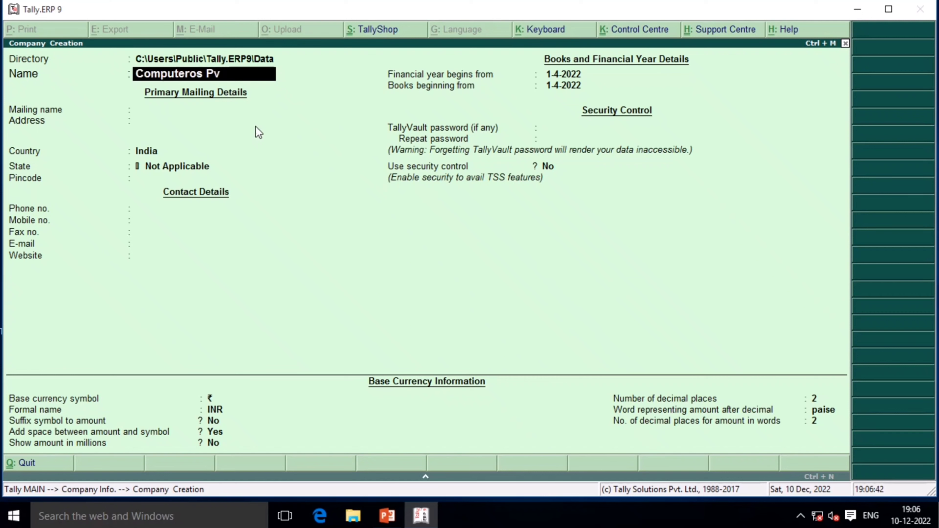
text(t L)
text(t)
text(d)
text(.)
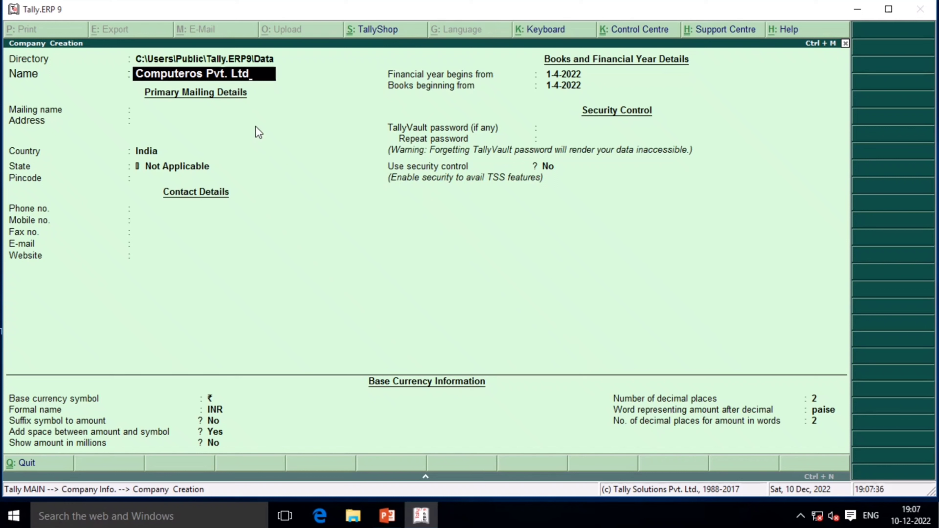
key(Return)
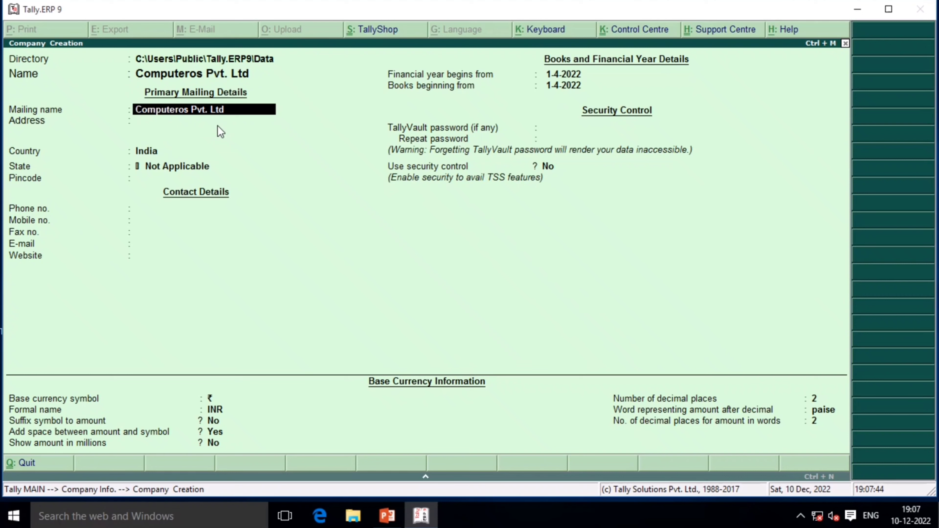
key(Return)
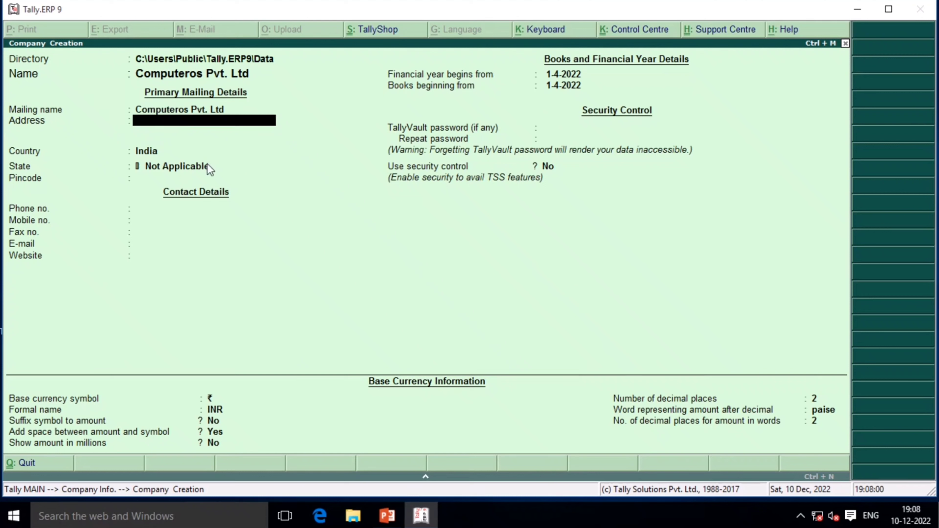
text(Mumbai)
key(Return)
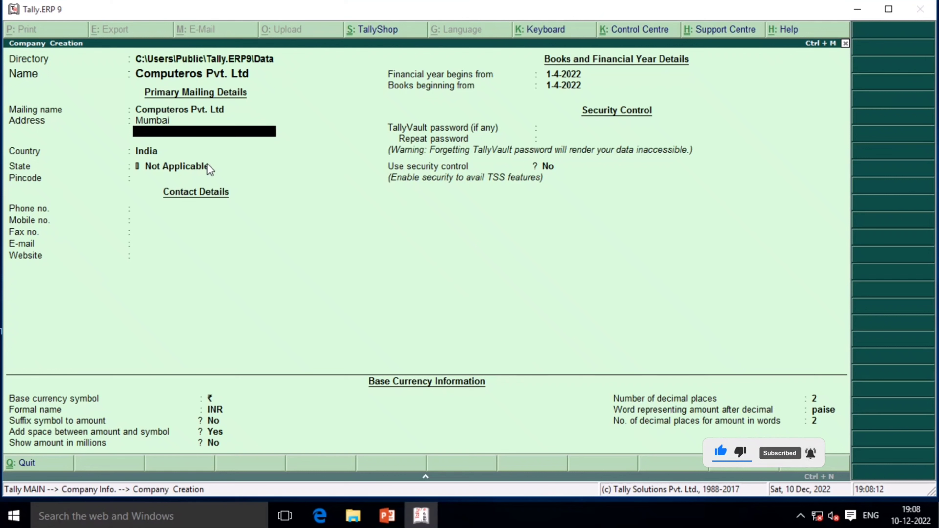
key(Return)
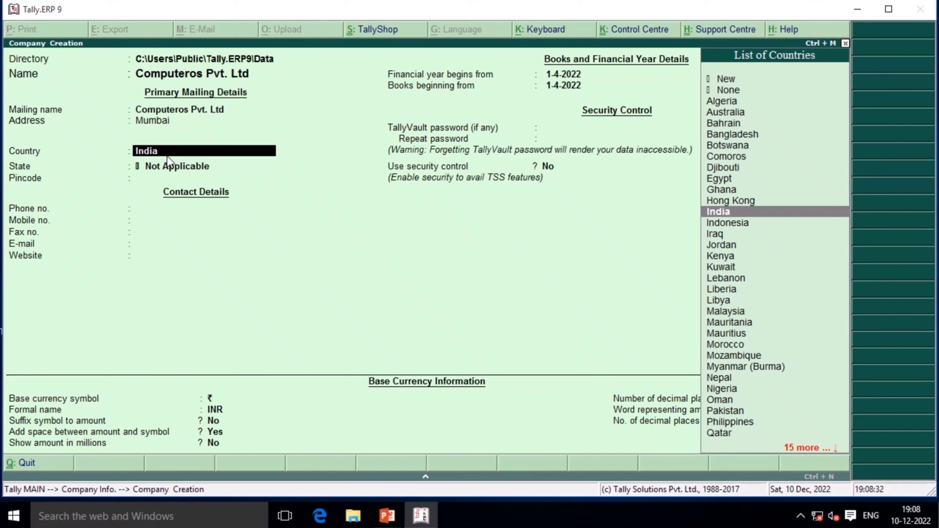
Pick India from the List of Countries and West Bengal as the state
text(I)
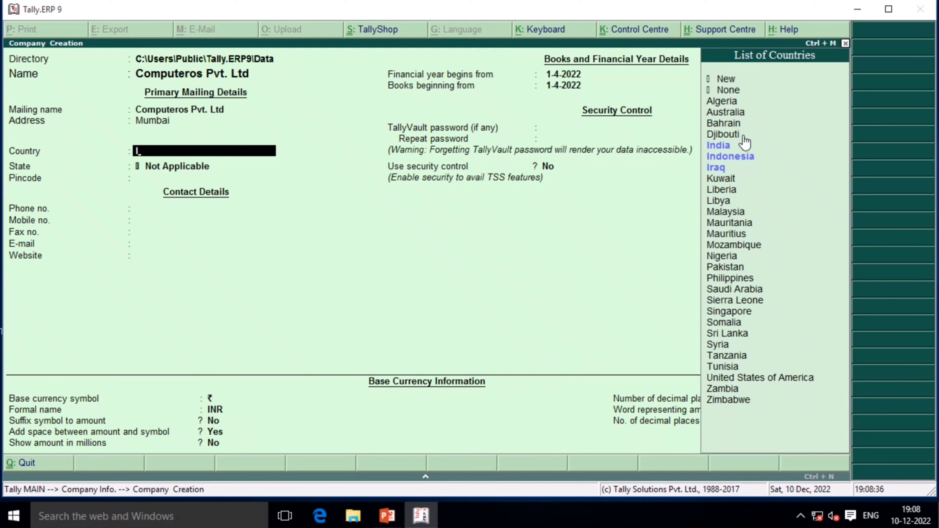
click(734, 138)
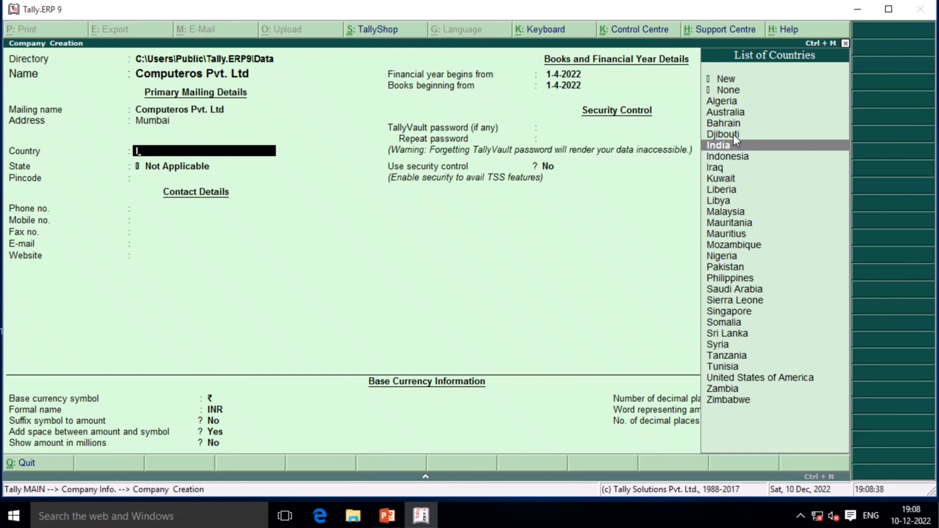
key(Return)
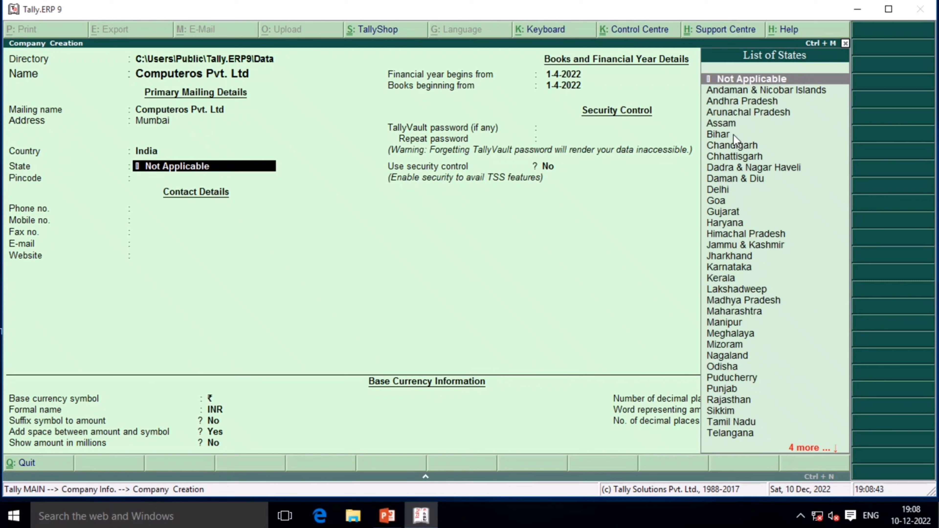
text(W)
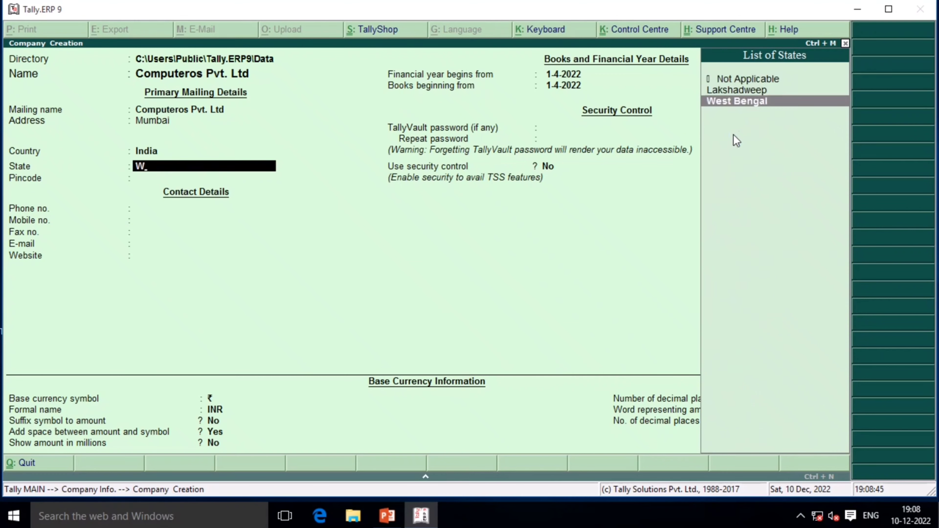
key(Return)
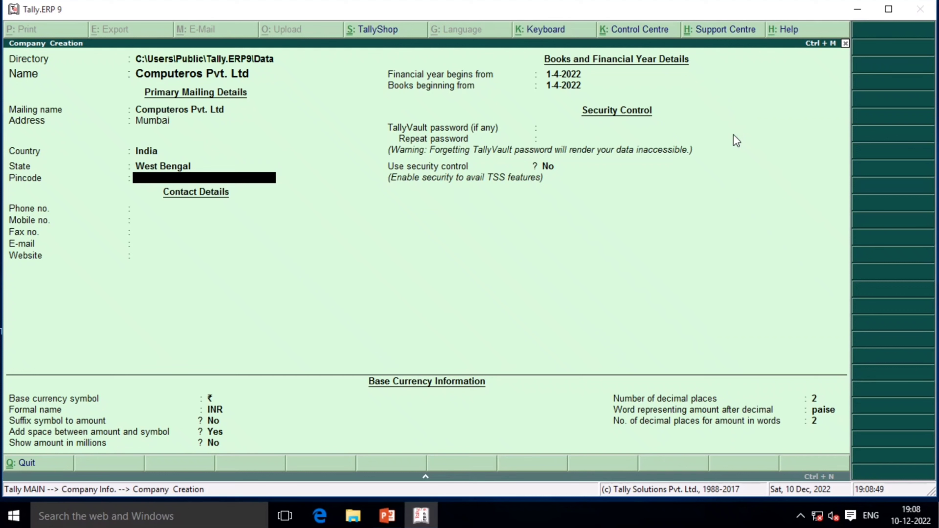
Decline the quit prompt and enter the company's pincode
key(Escape)
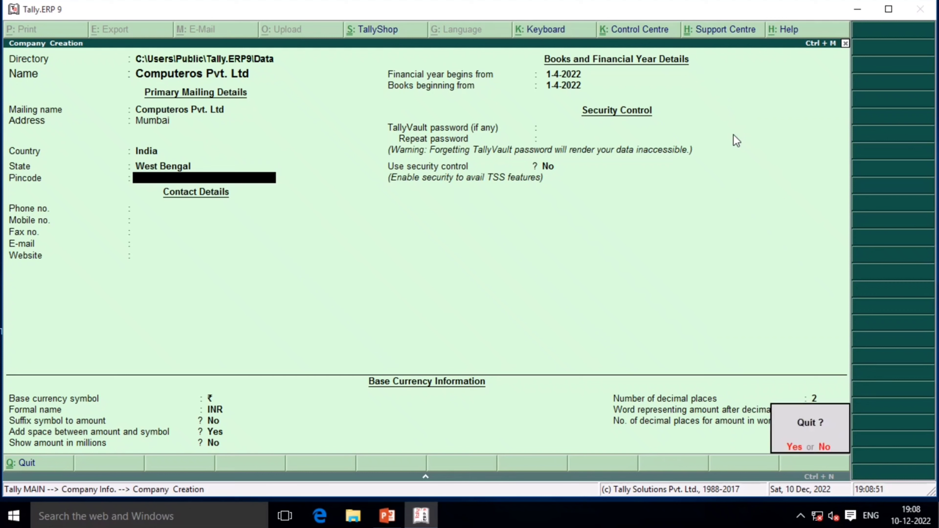
text(n75)
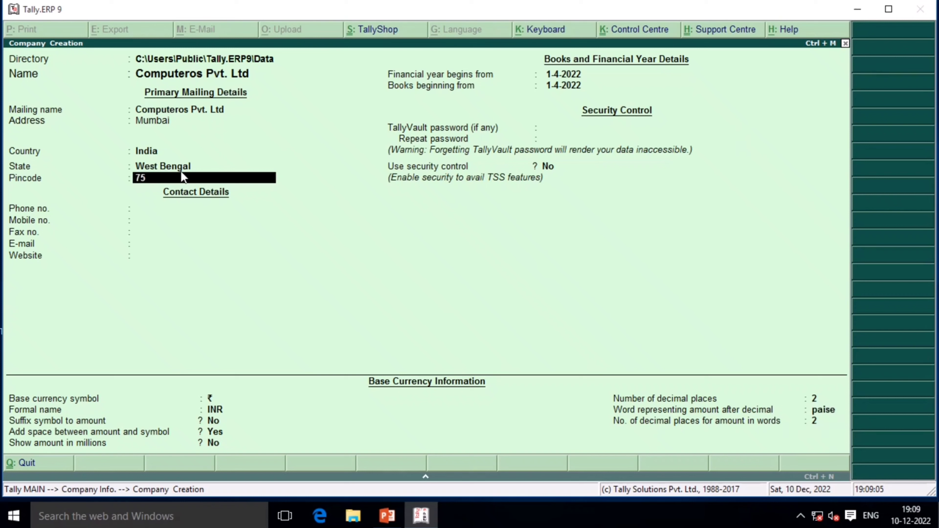
text(330)
key(Return)
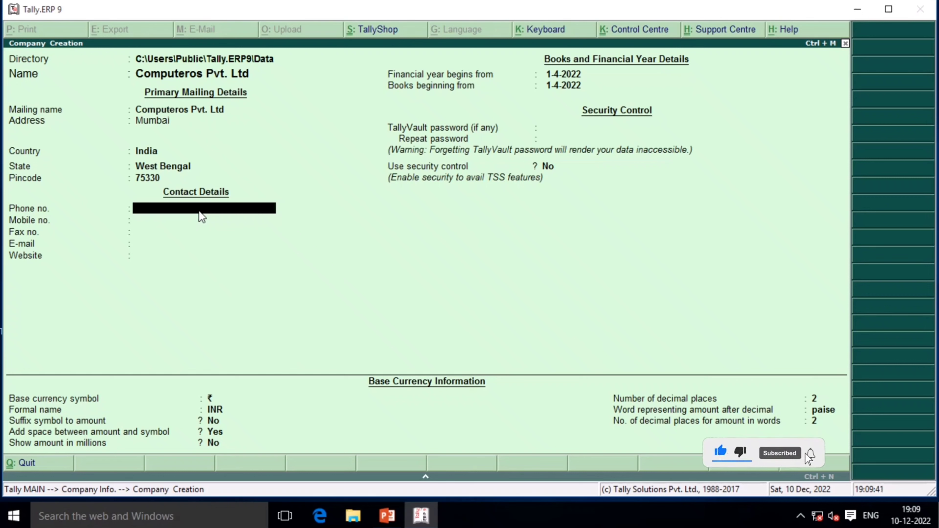
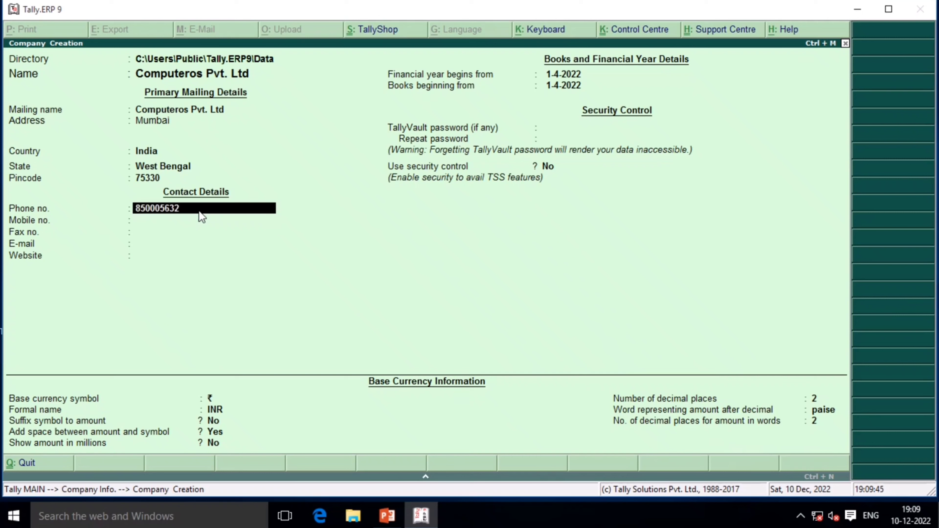
Enter the company's phone number and leave Mobile no., Fax no. and E-mail blank
key(Return)
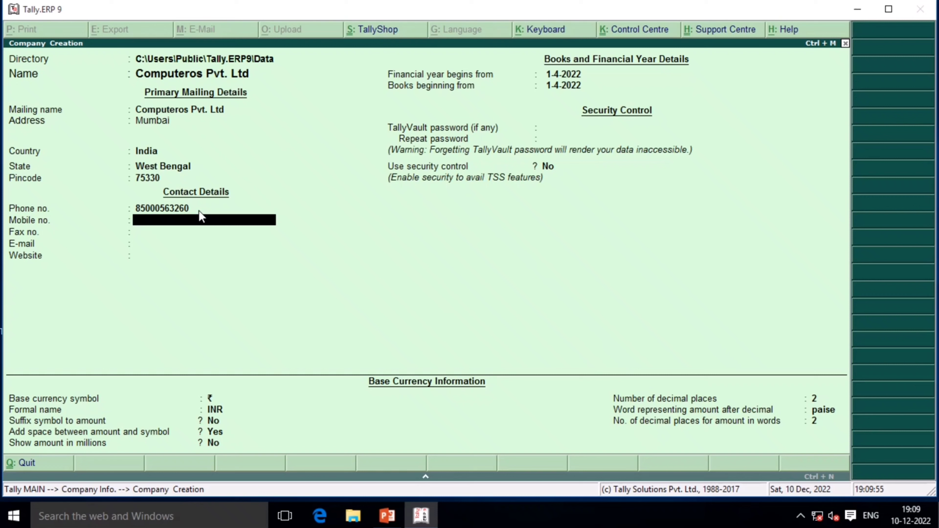
key(Return)
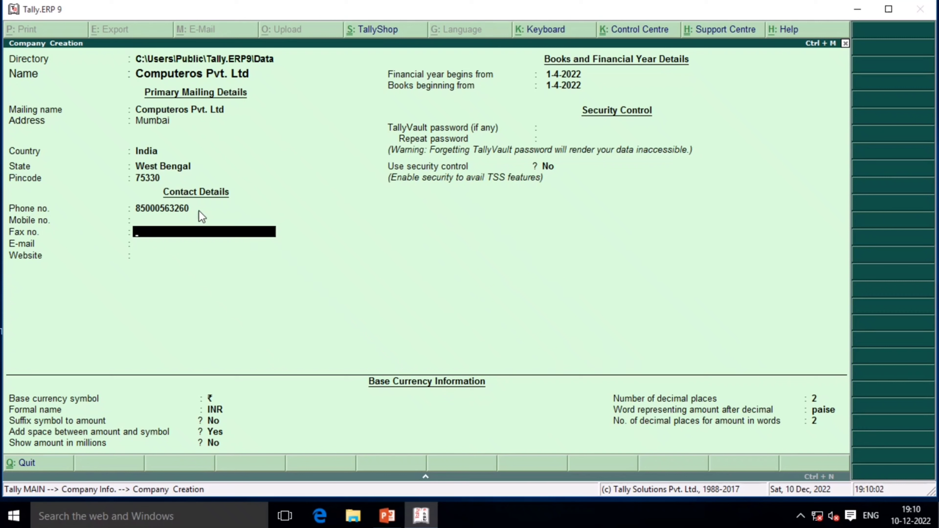
key(Return)
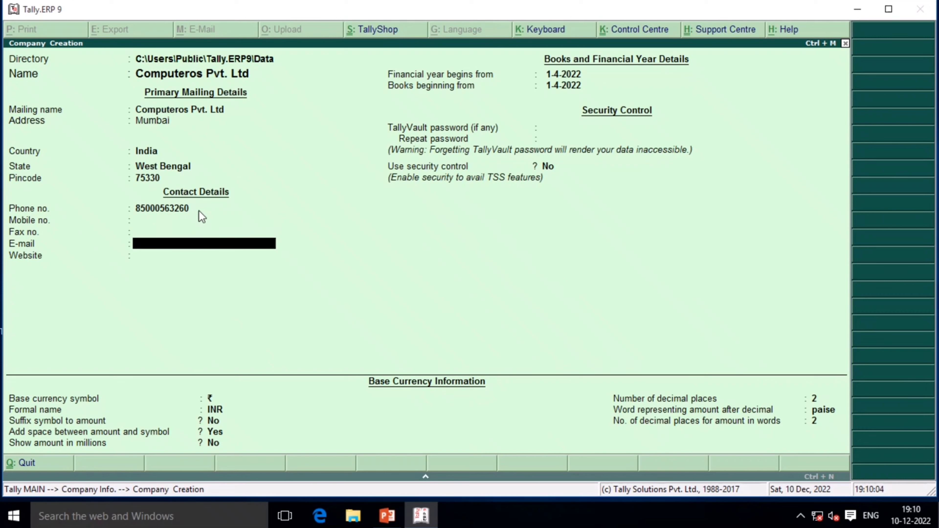
key(Return)
key(Return)
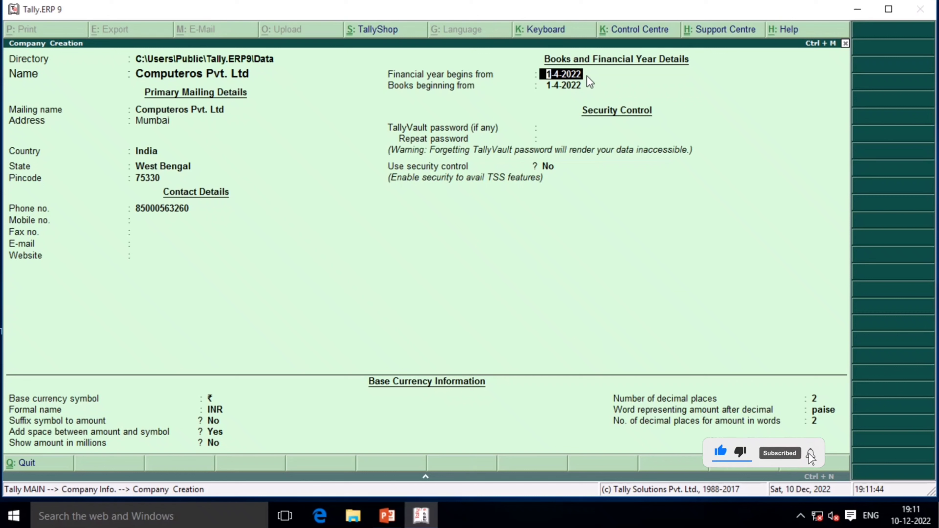
Keep financial year 1-4-2022, set books beginning to 1-8-2022, and leave TallyVault password blank
key(Return)
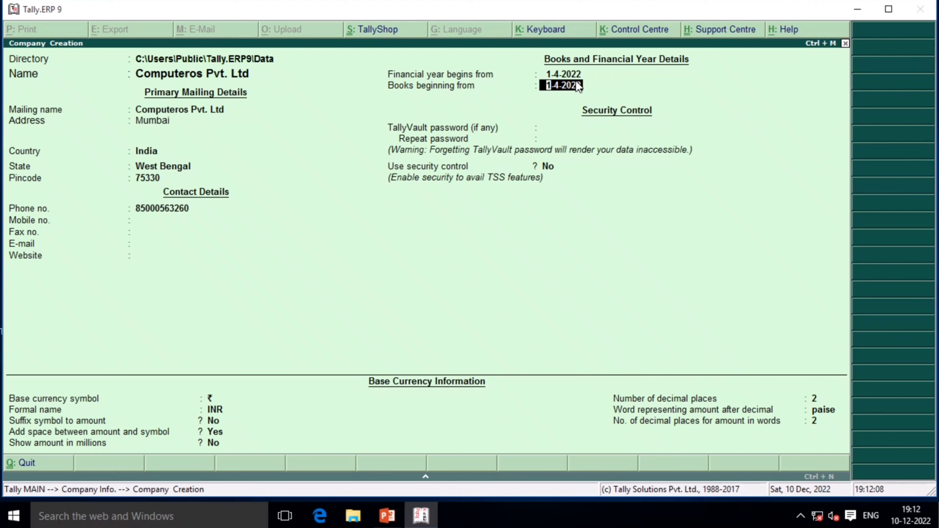
key(BackSpace)
text(01/08/)
text(22)
key(Return)
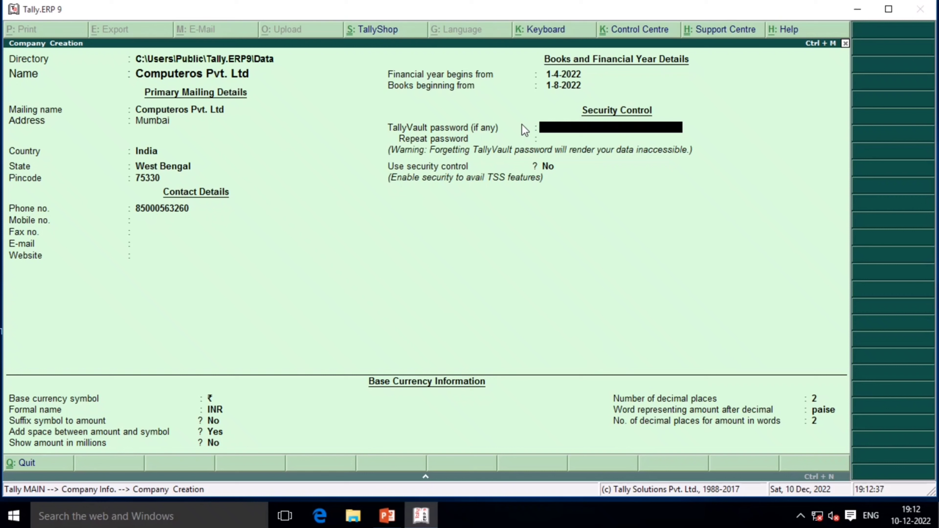
key(Return)
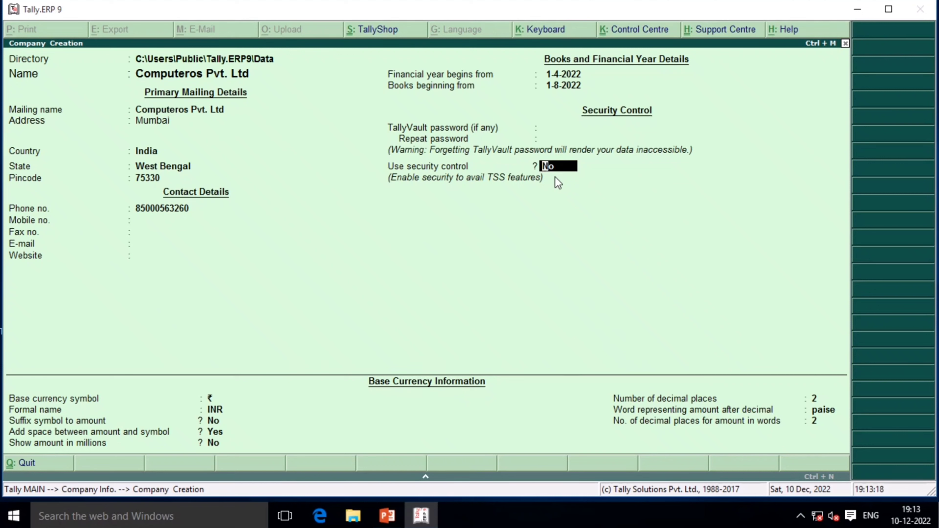
Keep Use security control at No and continue to the base currency details
key(Return)
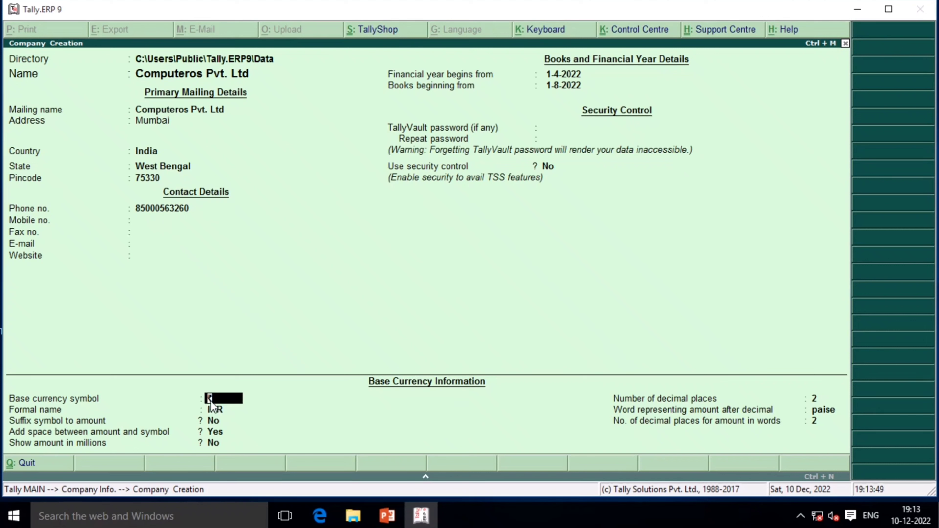
Change the country to Bangladesh, then switch it back to India
click(148, 151)
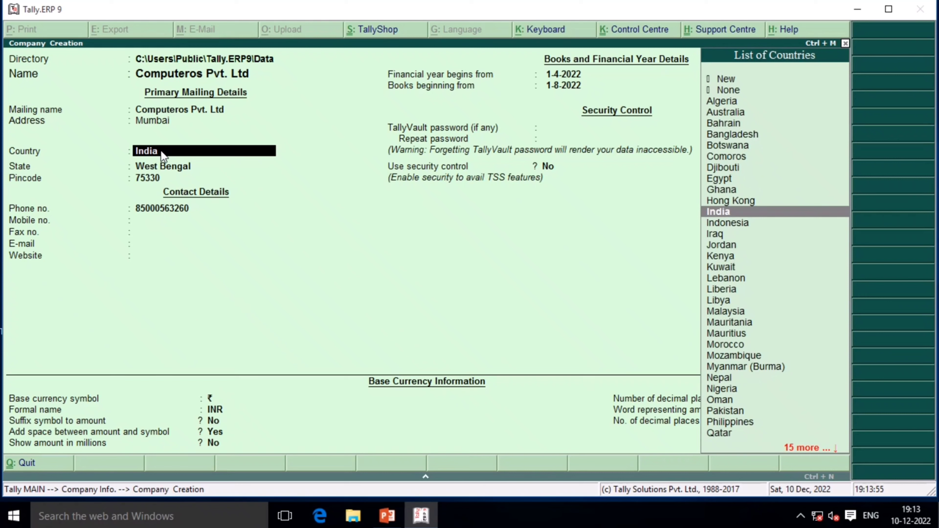
text(Ban)
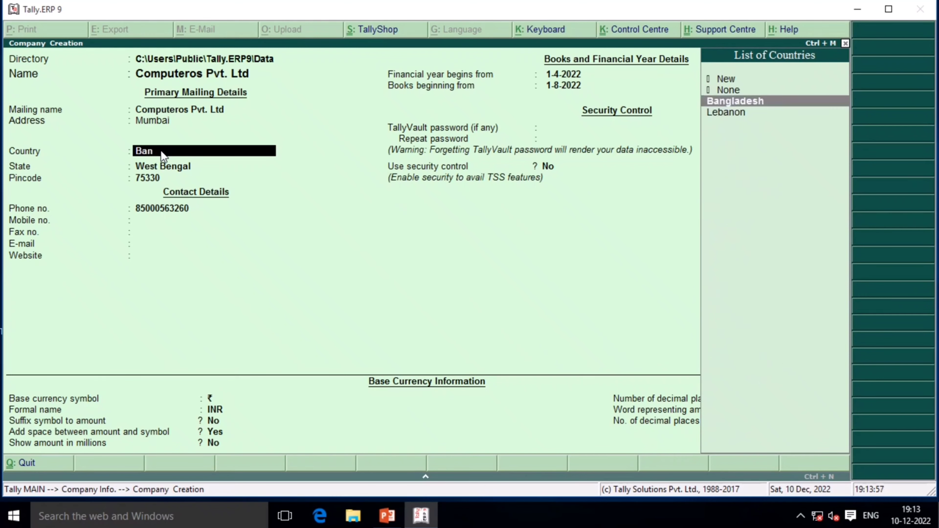
key(Return)
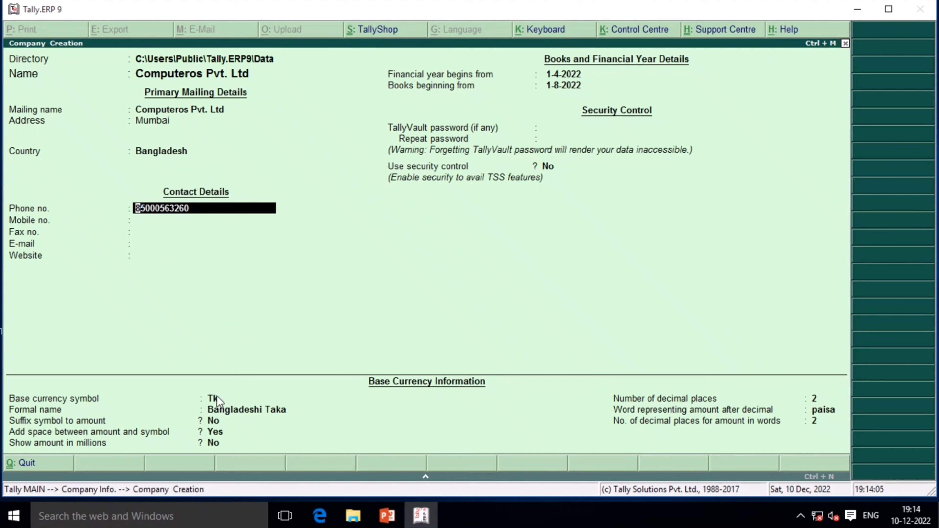
click(159, 152)
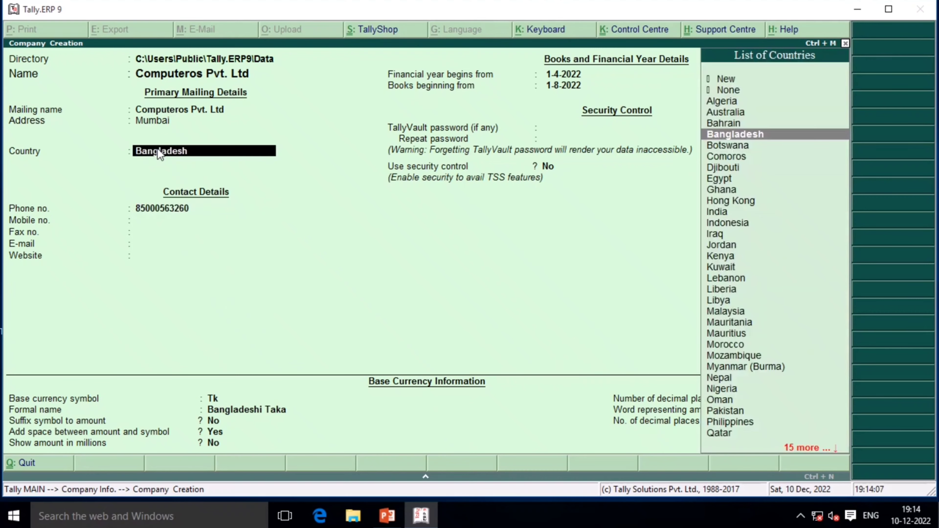
text(I)
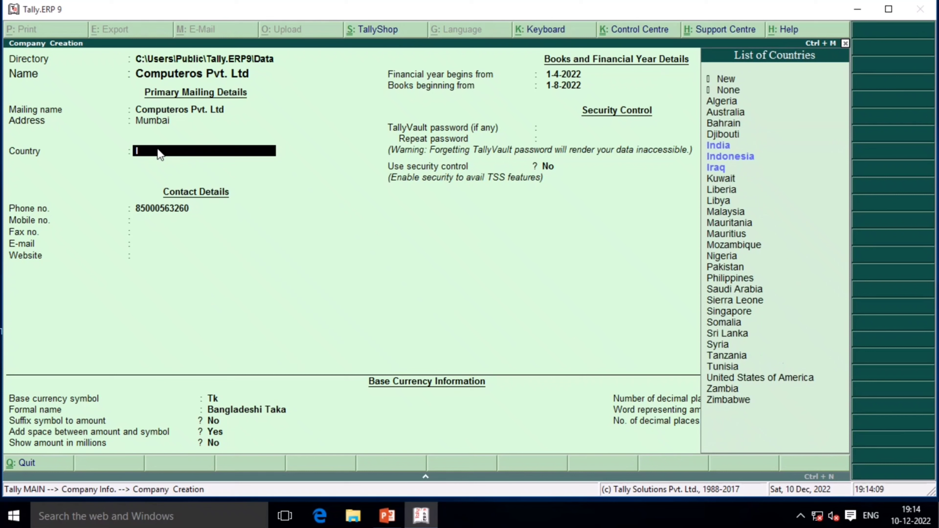
text(n)
key(Return)
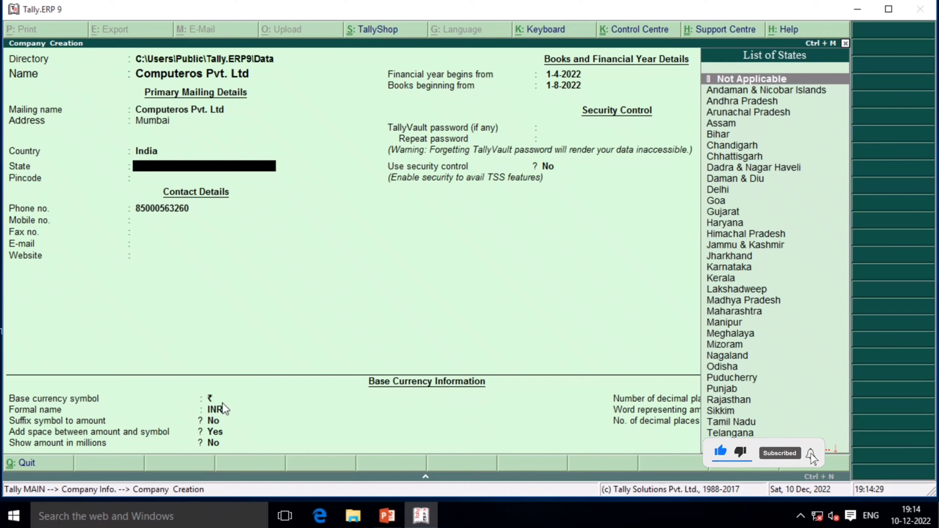
Restore West Bengal as the state and keep formal name INR and the default currency display options
key(Return)
key(Return)
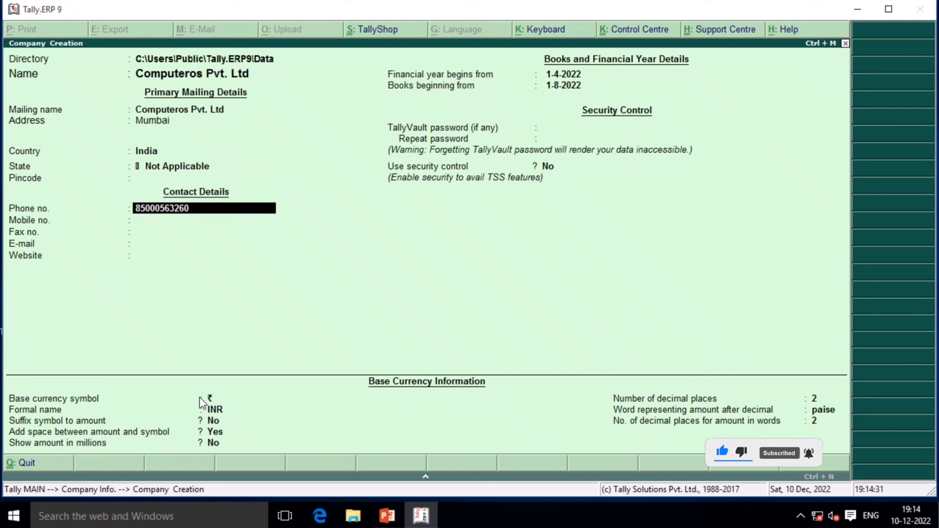
key(BackSpace)
key(BackSpace)
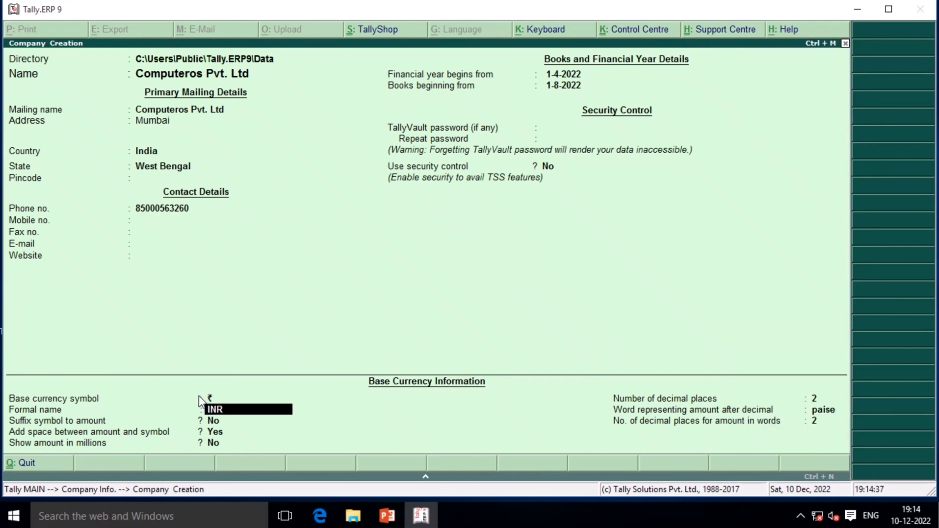
key(Return)
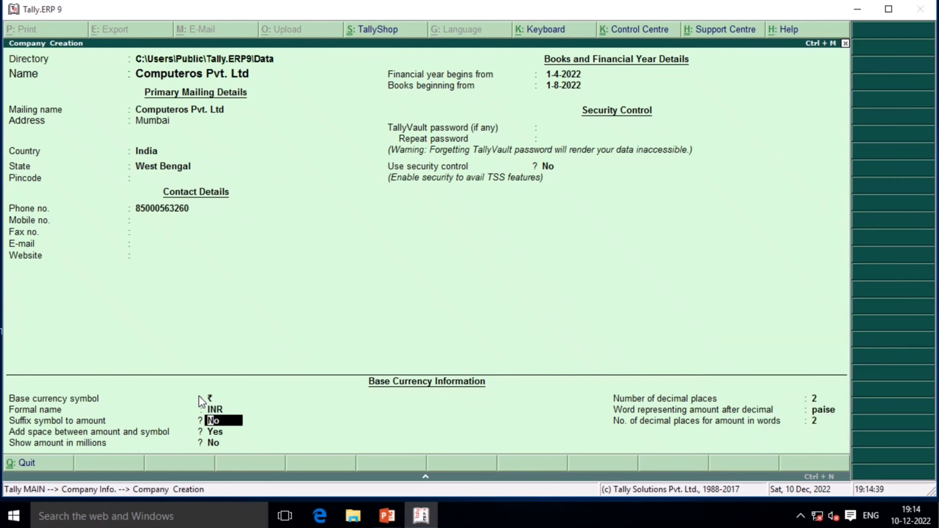
key(Return)
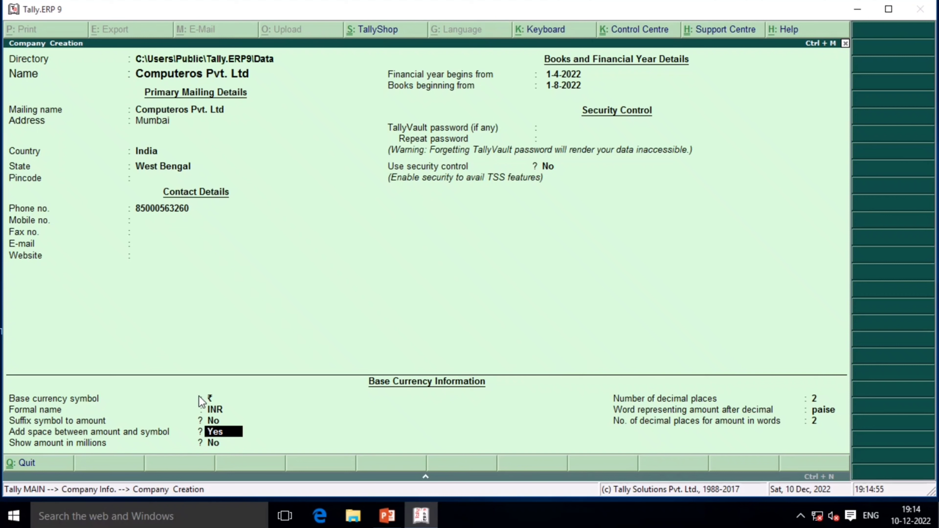
key(Return)
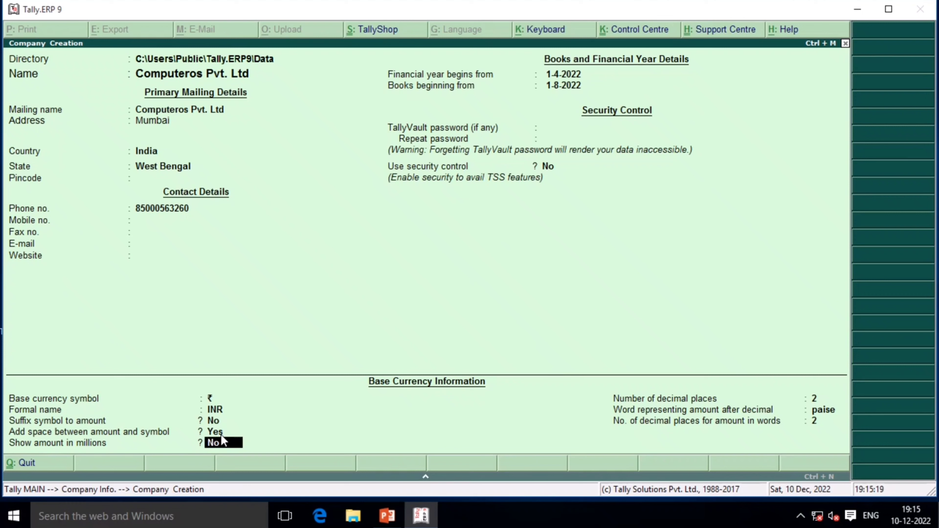
key(Return)
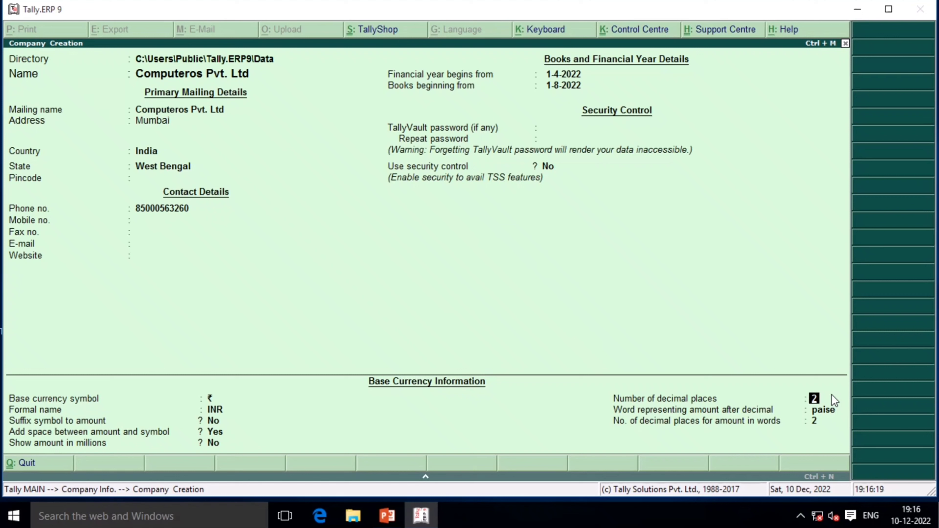
Keep 2 decimal places and accept the form to create Computeros Pvt. Ltd
key(Return)
key(Return)
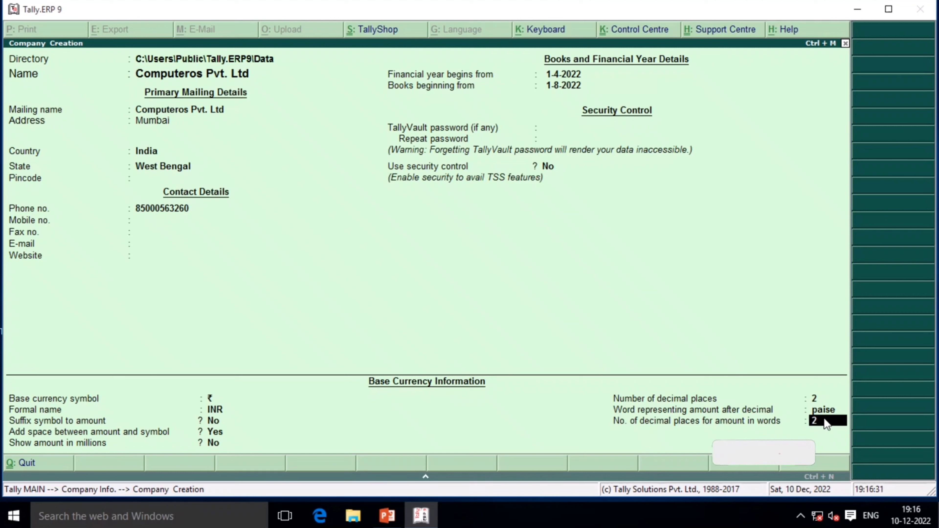
key(Return)
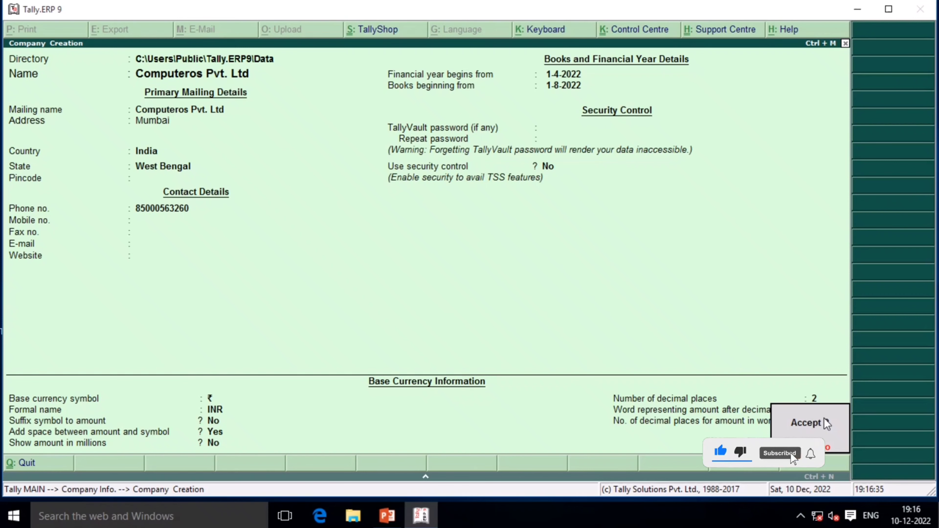
click(825, 424)
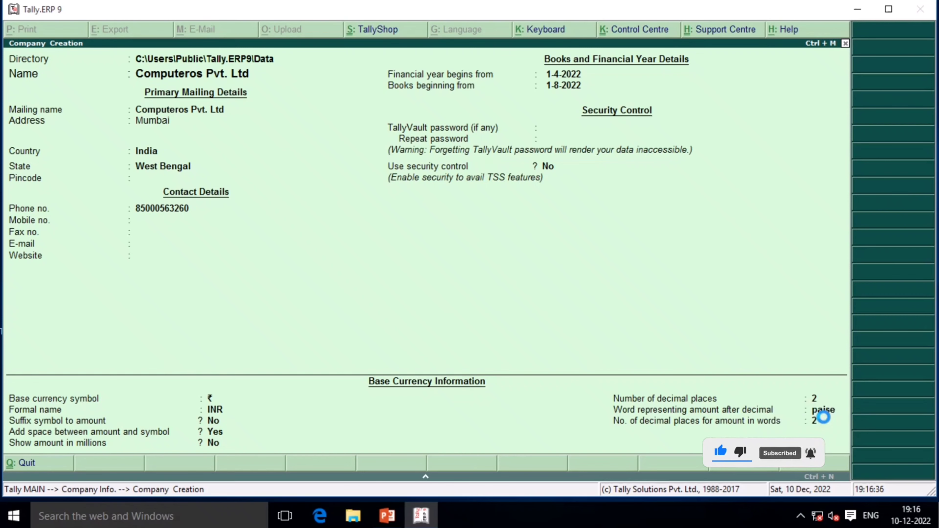